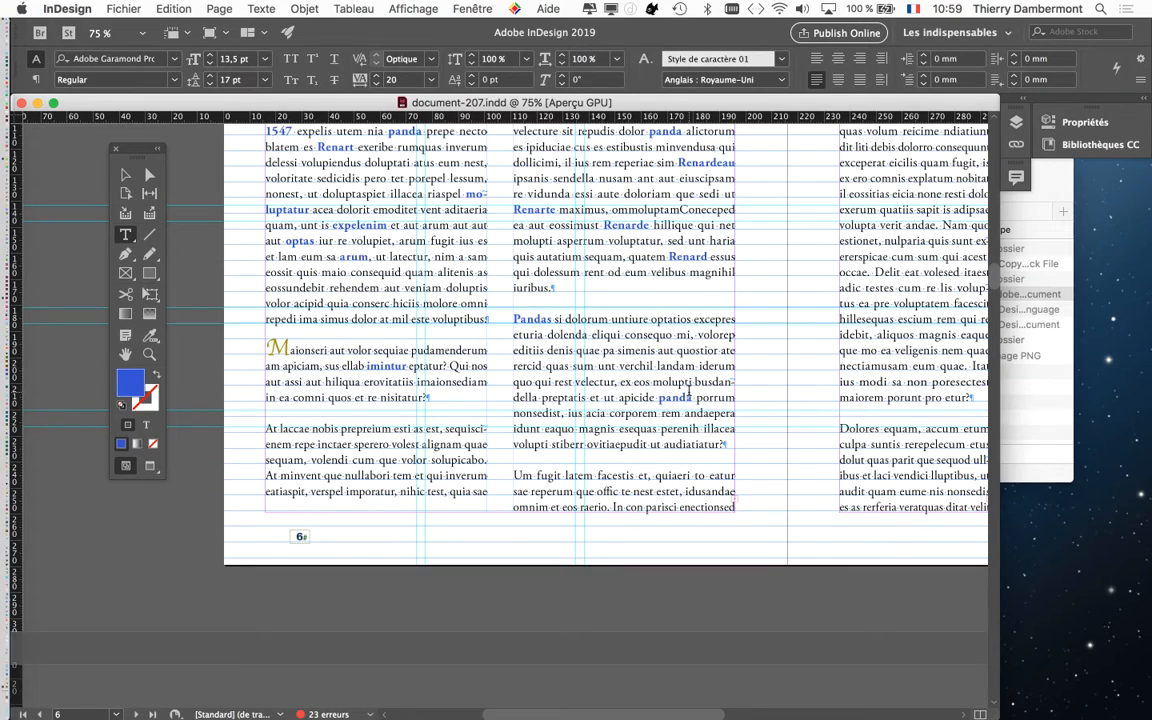
- Move the toolbox off the text of page 6 onto the pasteboard and activate the Selection tool
{"action": "scroll", "coordinate": [689, 391], "scroll_direction": "down", "scroll_amount": 1, "text": "alt"}
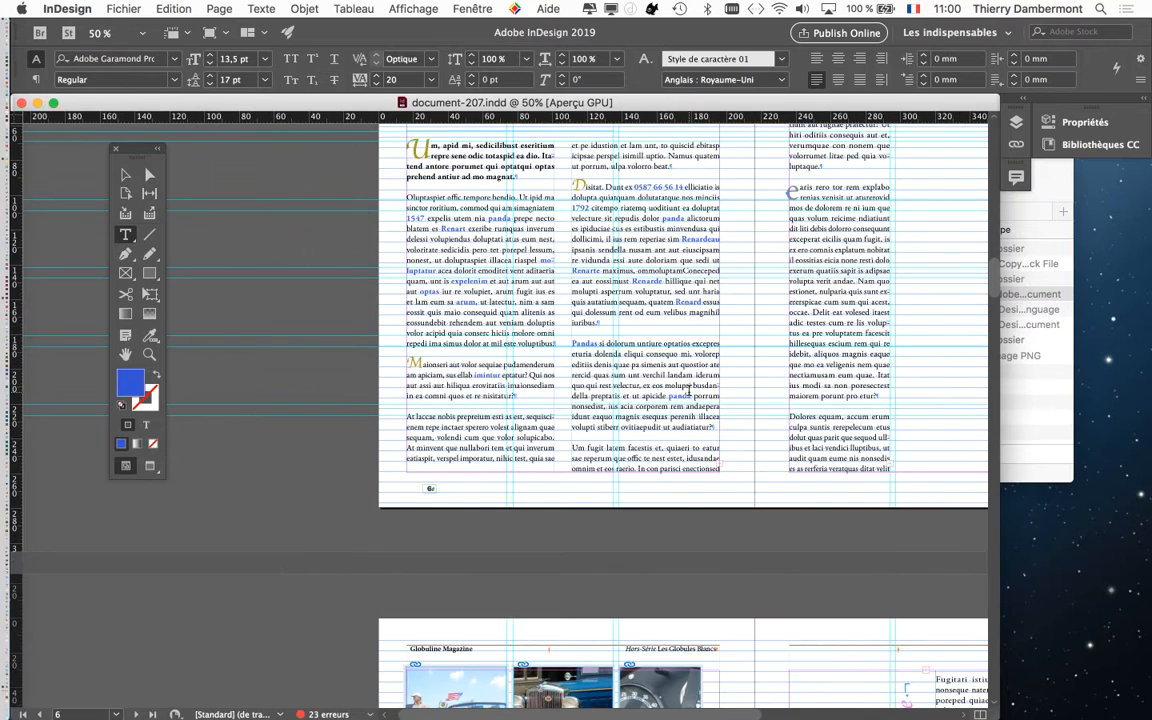
{"action": "scroll", "coordinate": [689, 391], "scroll_direction": "up", "scroll_amount": 2, "text": "alt"}
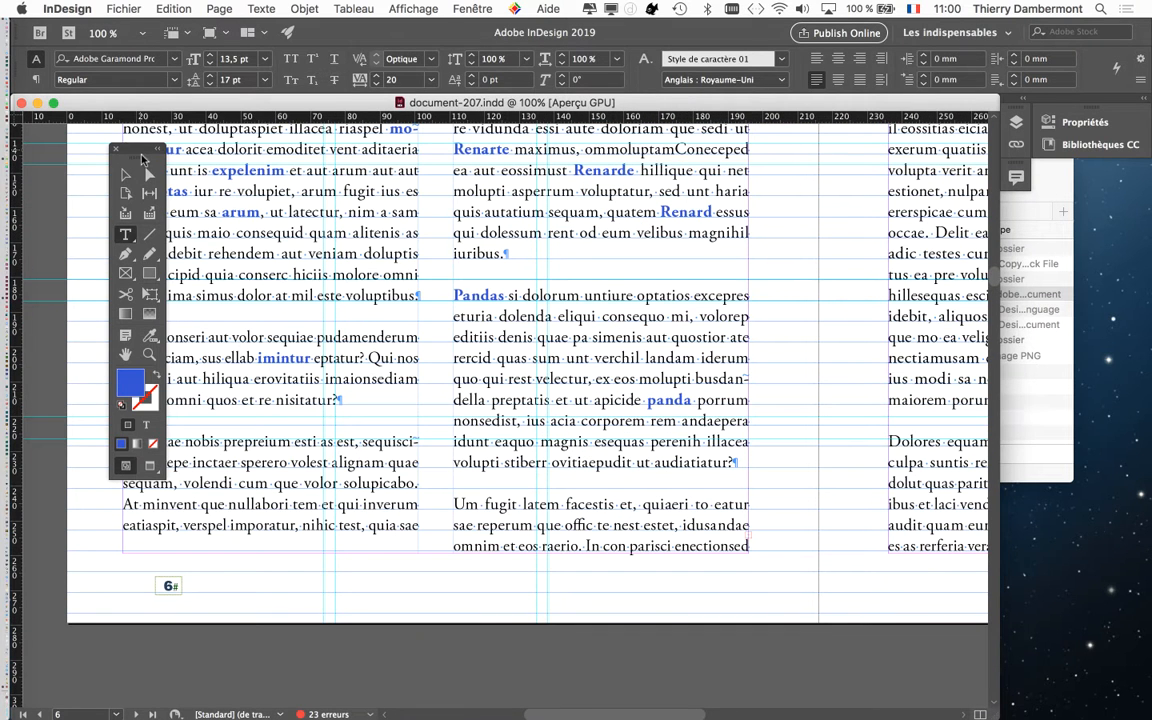
{"action": "left_click_drag", "start_coordinate": [130, 147], "coordinate": [64, 150]}
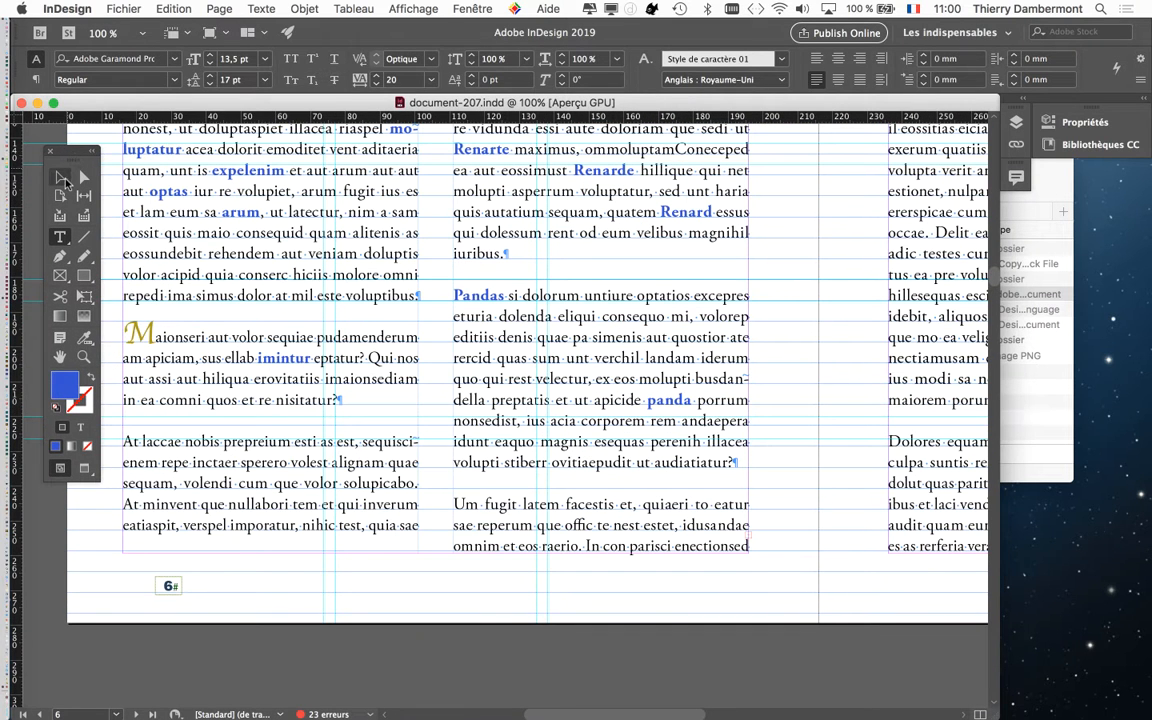
{"action": "left_click", "coordinate": [61, 177]}
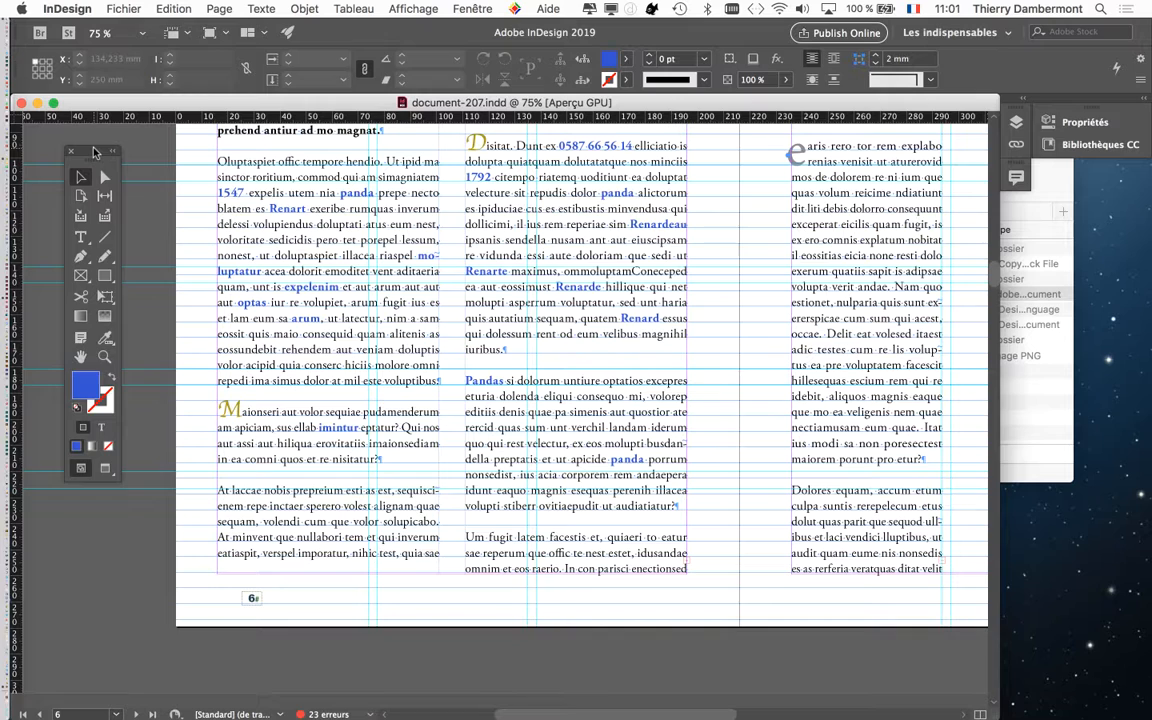
{"action": "mouse_move", "coordinate": [87, 137]}
{"action": "left_mouse_down"}
{"action": "mouse_move", "coordinate": [64, 137]}
{"action": "mouse_move", "coordinate": [75, 138]}
{"action": "left_mouse_up"}
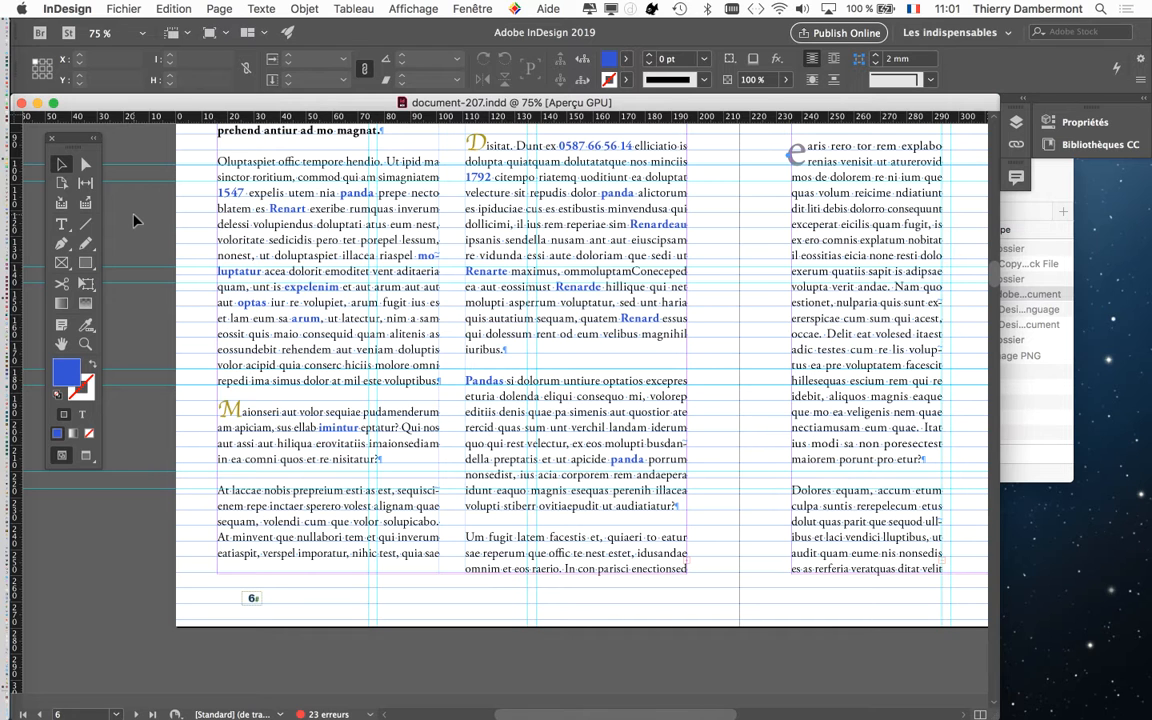
- Show the paragraph styles list and place it clear of the text columns on page 6
{"action": "scroll", "coordinate": [325, 373], "scroll_direction": "up", "scroll_amount": 3}
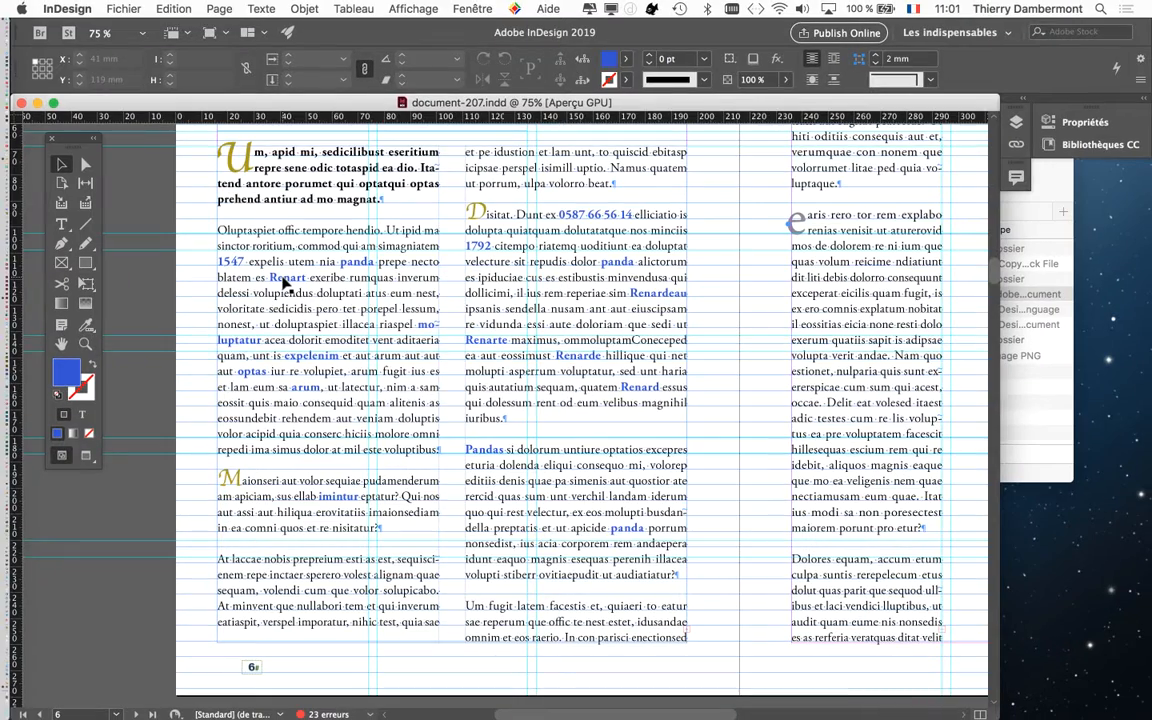
{"action": "key", "text": "super+minus"}
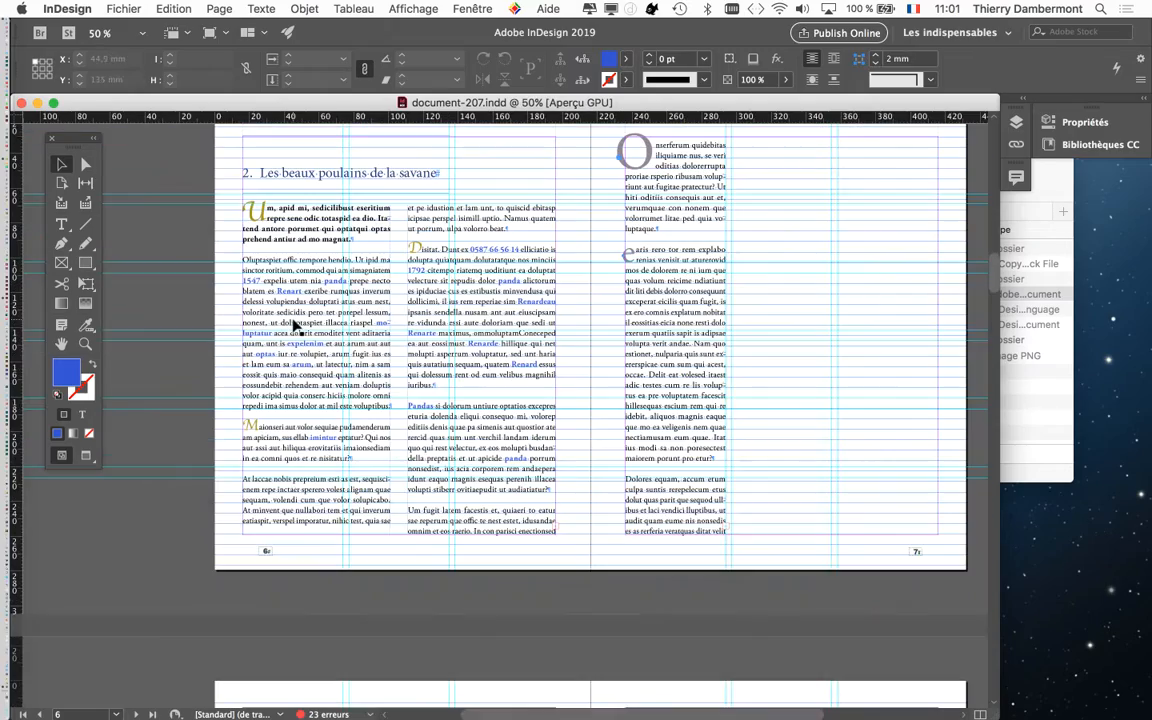
{"action": "left_click", "coordinate": [295, 322]}
{"action": "left_click", "coordinate": [262, 8]}
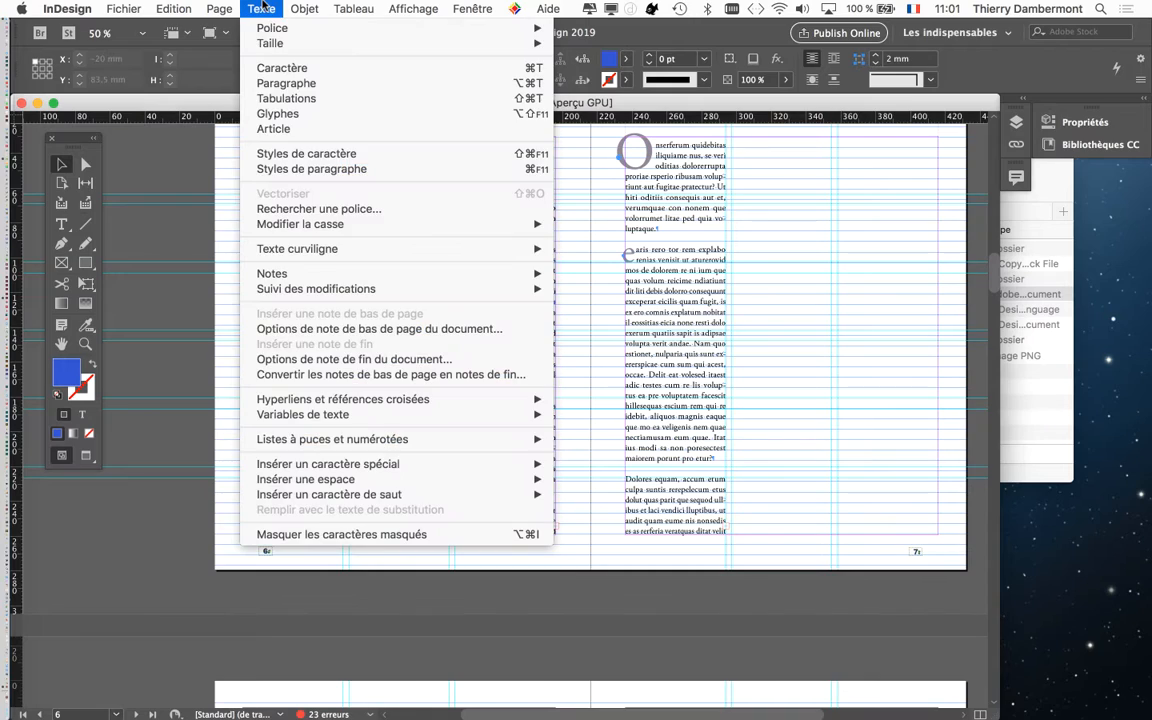
{"action": "left_click", "coordinate": [262, 8]}
{"action": "left_click", "coordinate": [262, 8]}
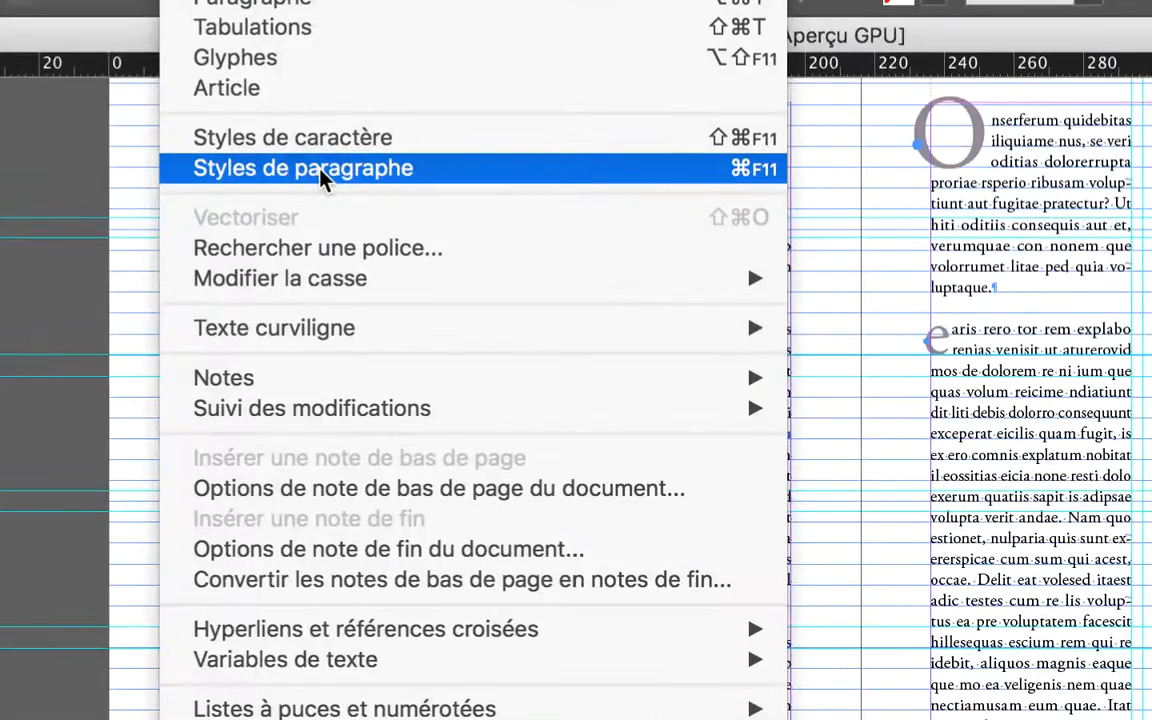
{"action": "left_click", "coordinate": [321, 172]}
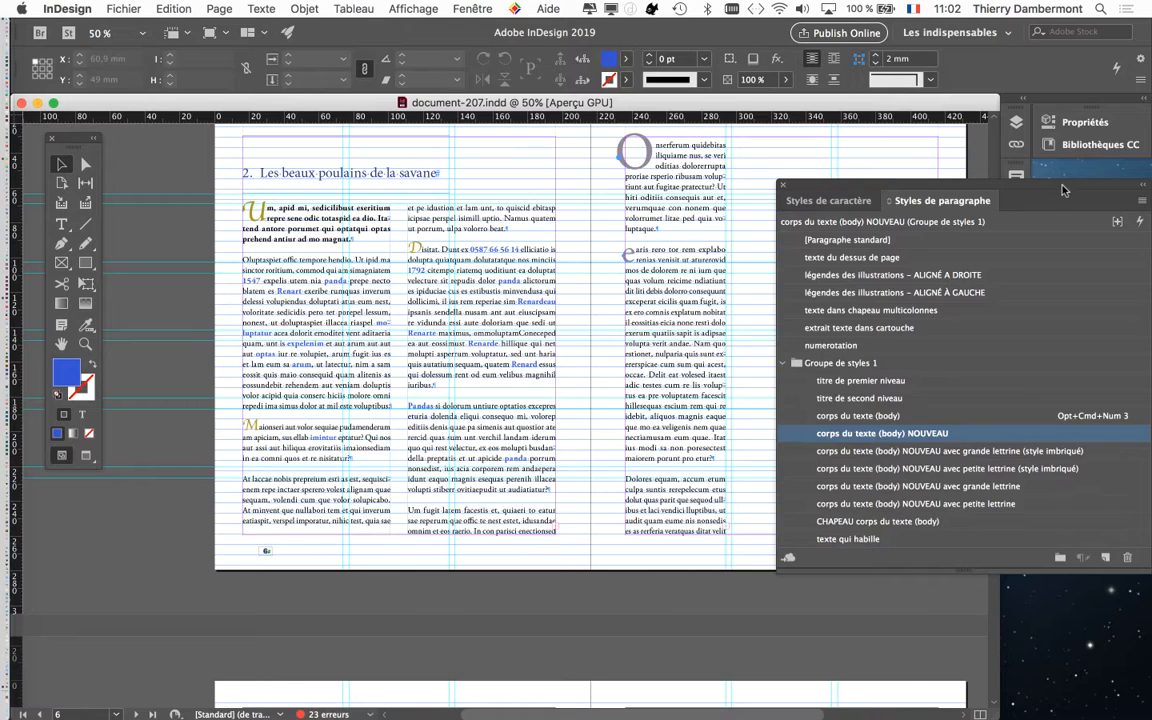
{"action": "left_click_drag", "start_coordinate": [1064, 190], "coordinate": [952, 234]}
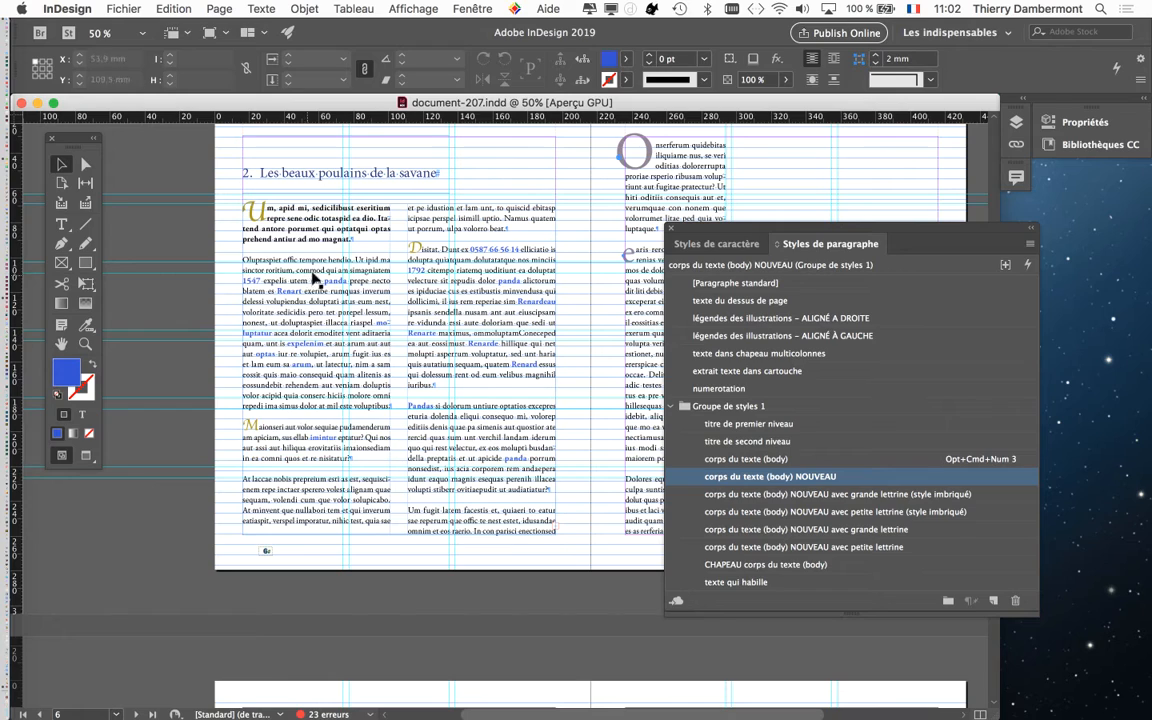
{"action": "left_click_drag", "start_coordinate": [776, 228], "coordinate": [804, 138]}
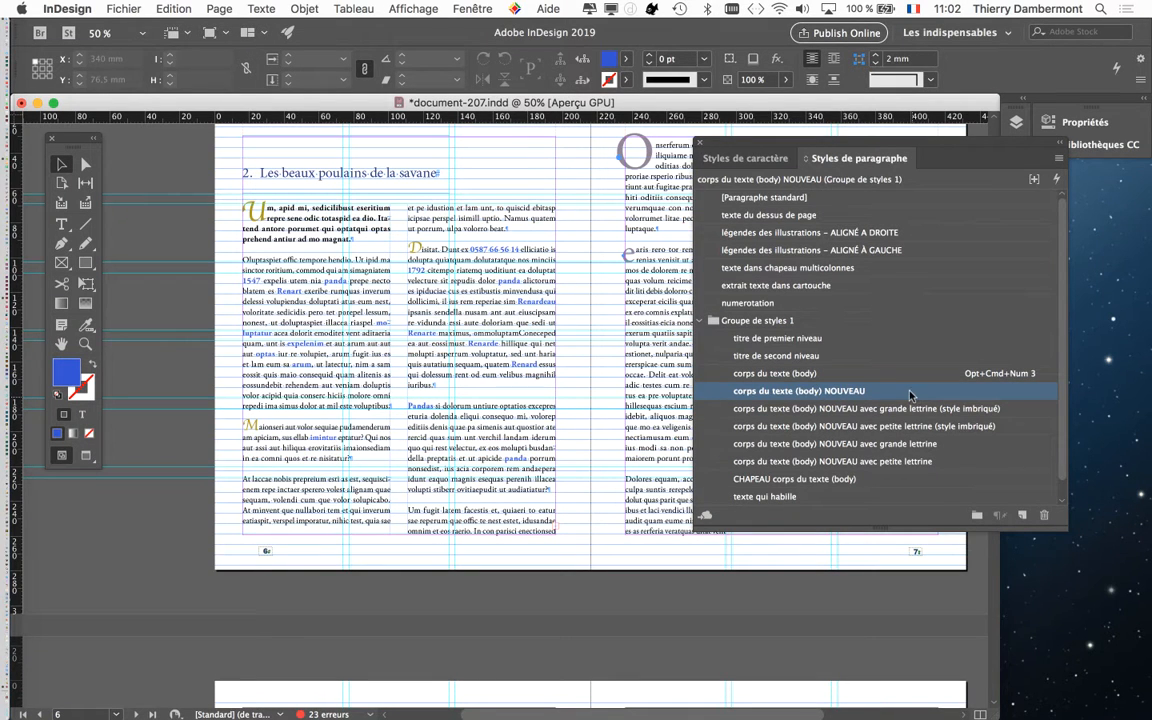
- Open the options of the "corps du texte (body) NOUVEAU" style, enable the preview and show its Retrait et espacement settings beside the text
{"action": "double_click", "coordinate": [900, 391]}
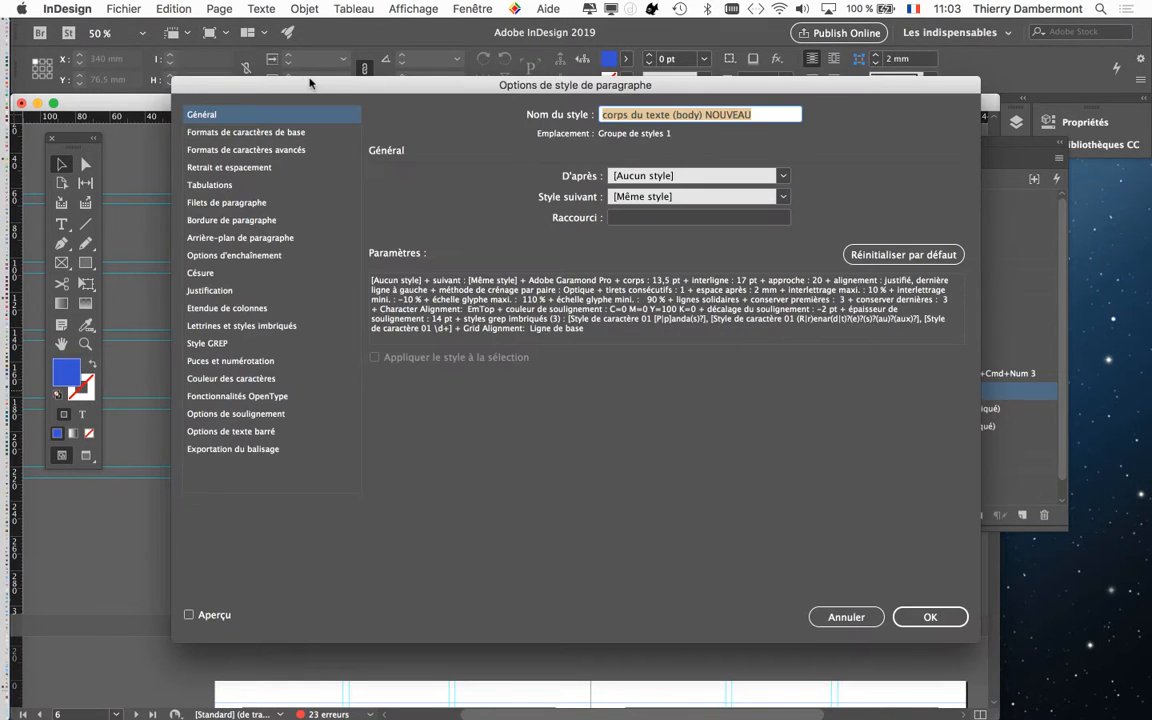
{"action": "left_click_drag", "start_coordinate": [321, 90], "coordinate": [620, 58]}
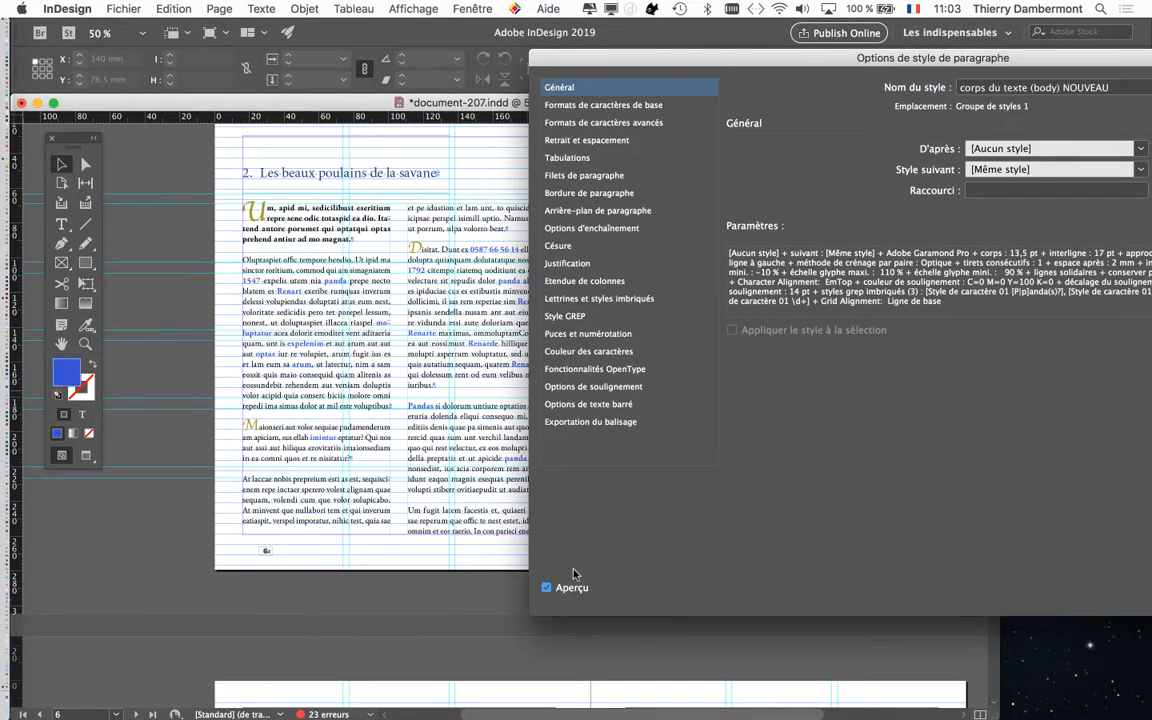
{"action": "left_click_drag", "start_coordinate": [633, 60], "coordinate": [781, 164]}
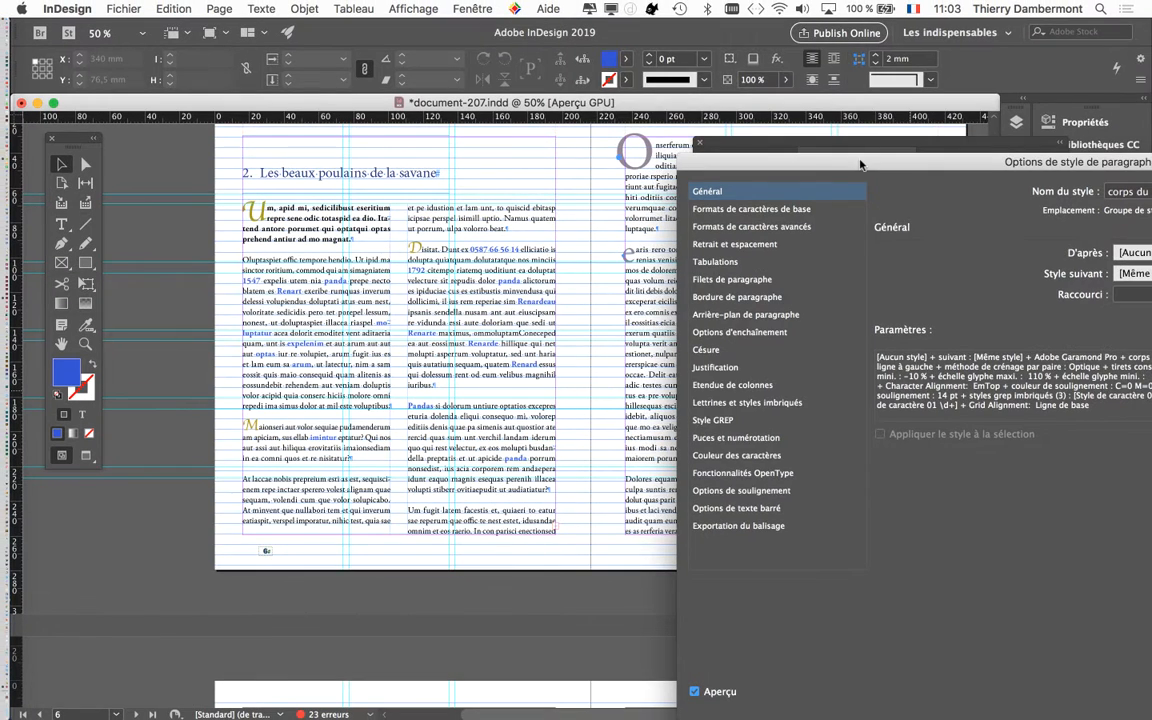
{"action": "left_click_drag", "start_coordinate": [880, 130], "coordinate": [640, 67]}
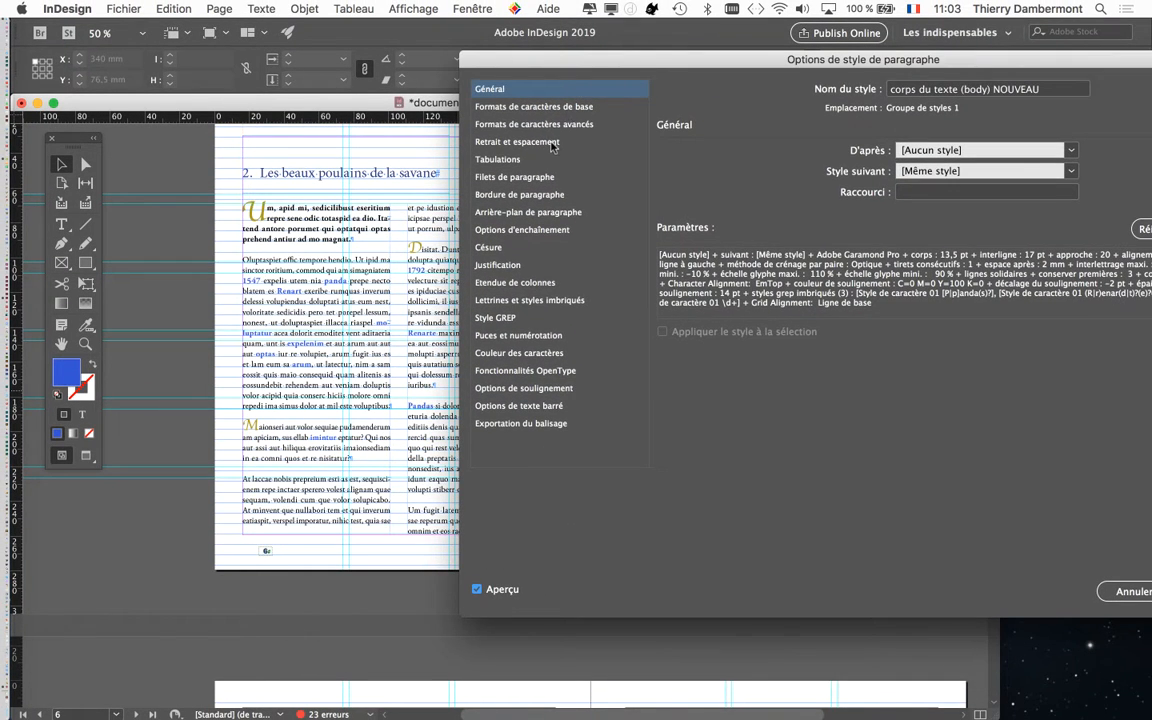
{"action": "left_click", "coordinate": [552, 143]}
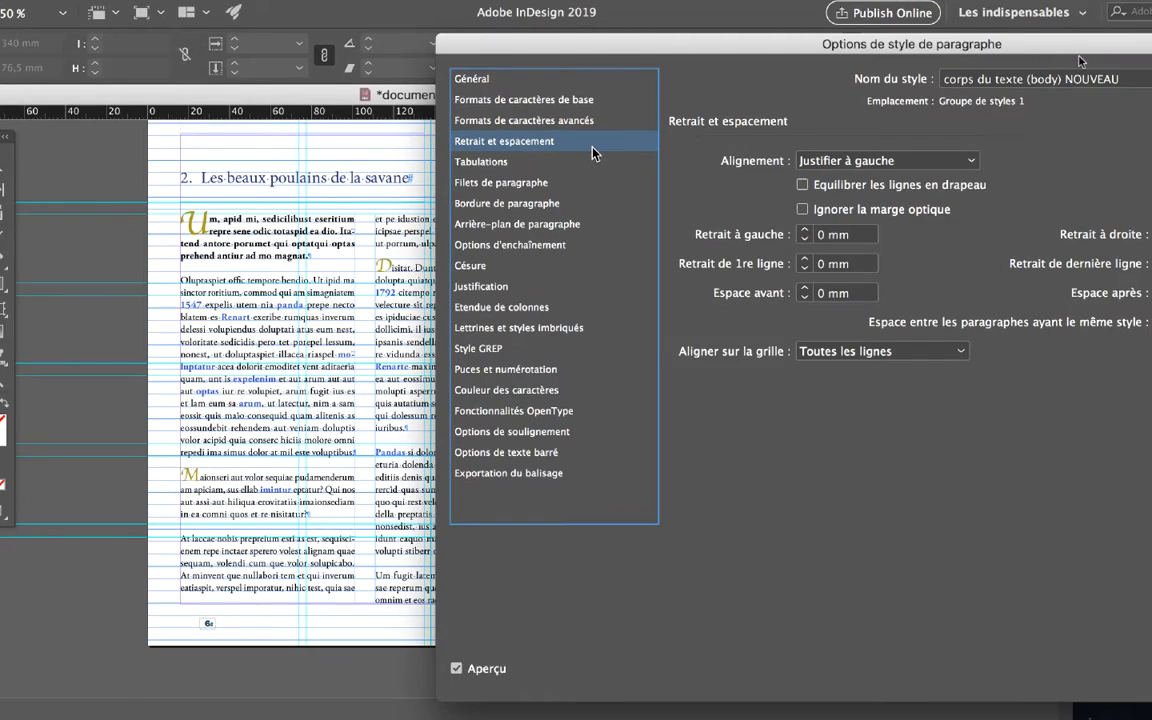
{"action": "left_click_drag", "start_coordinate": [1099, 44], "coordinate": [539, 49]}
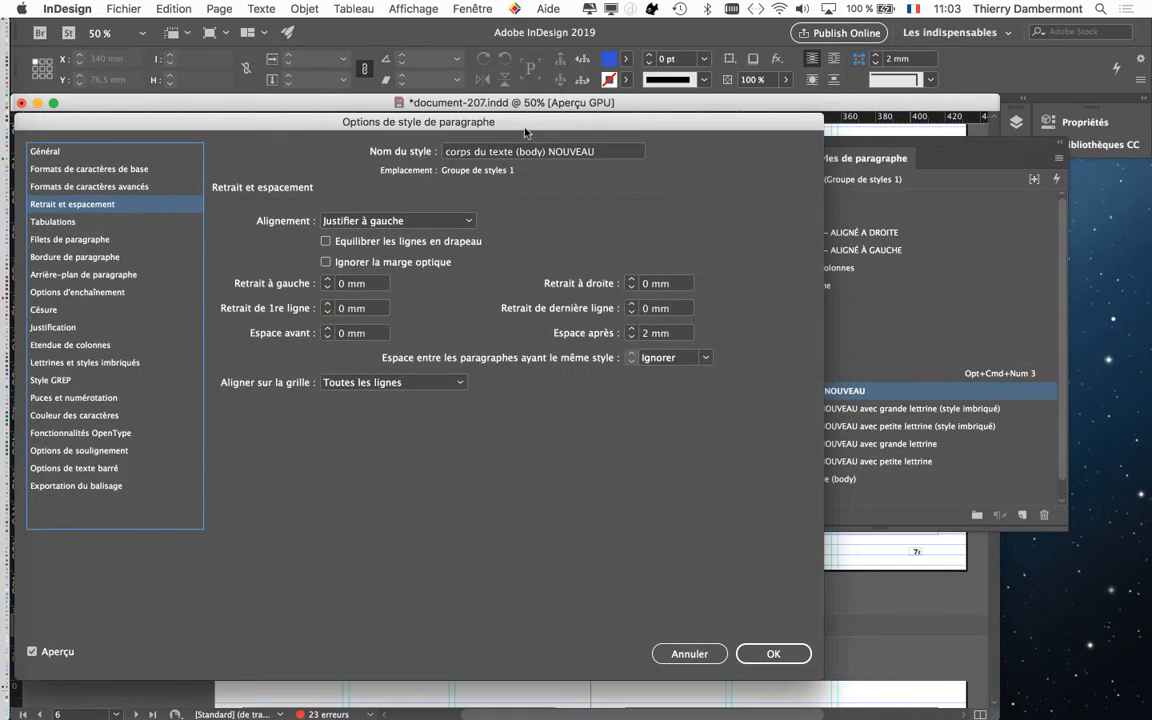
{"action": "left_click_drag", "start_coordinate": [525, 130], "coordinate": [133, 40]}
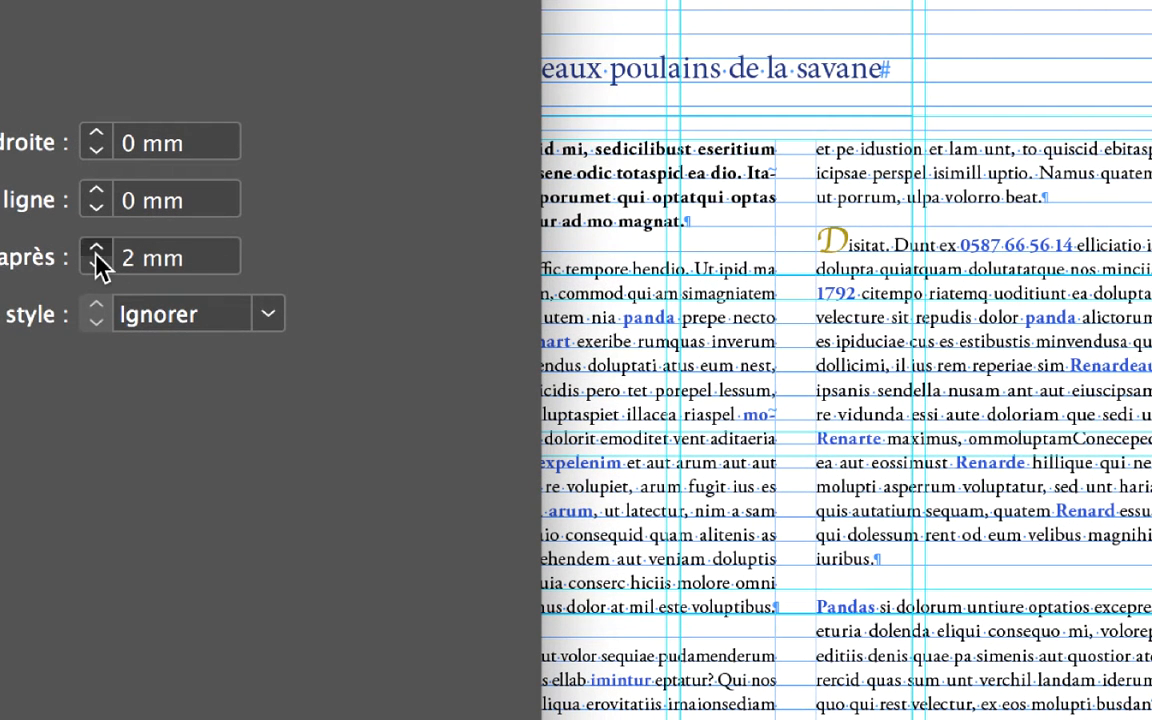
- Raise the body style's space after each paragraph to 6 mm
{"action": "left_click", "coordinate": [96, 251]}
{"action": "left_click", "coordinate": [96, 251]}
{"action": "left_click", "coordinate": [96, 251]}
{"action": "left_click", "coordinate": [96, 251]}
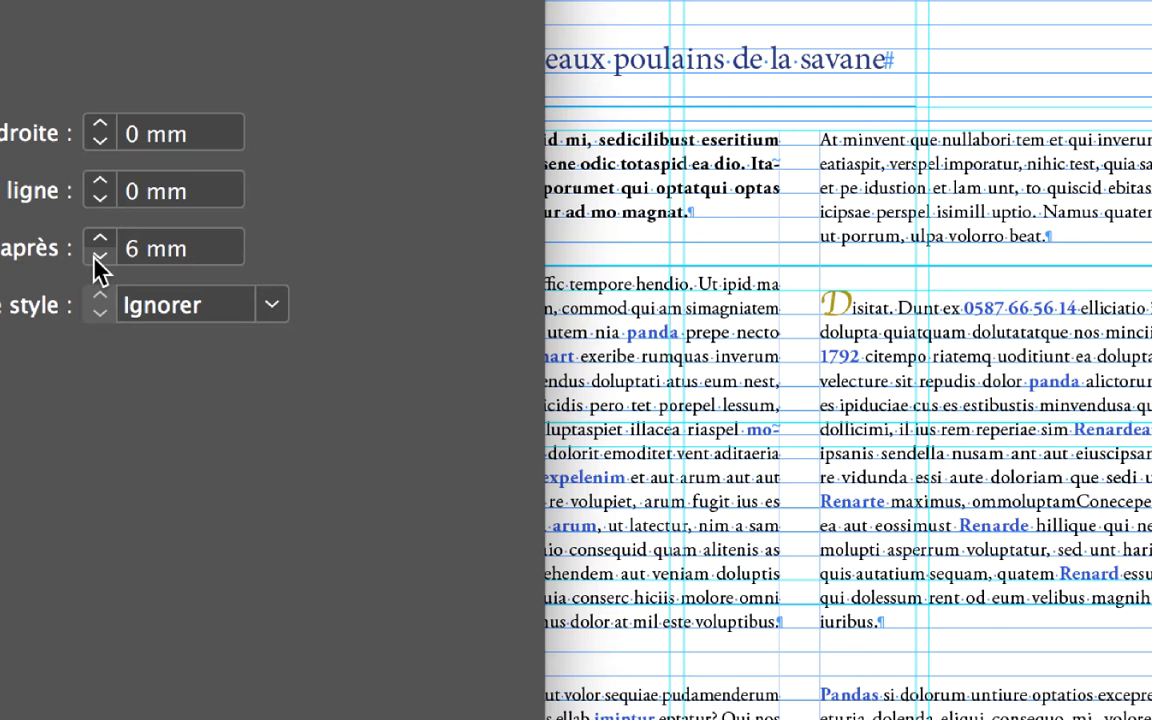
- Lower the body style's space after paragraphs step by step to 1 mm
{"action": "left_click", "coordinate": [96, 258]}
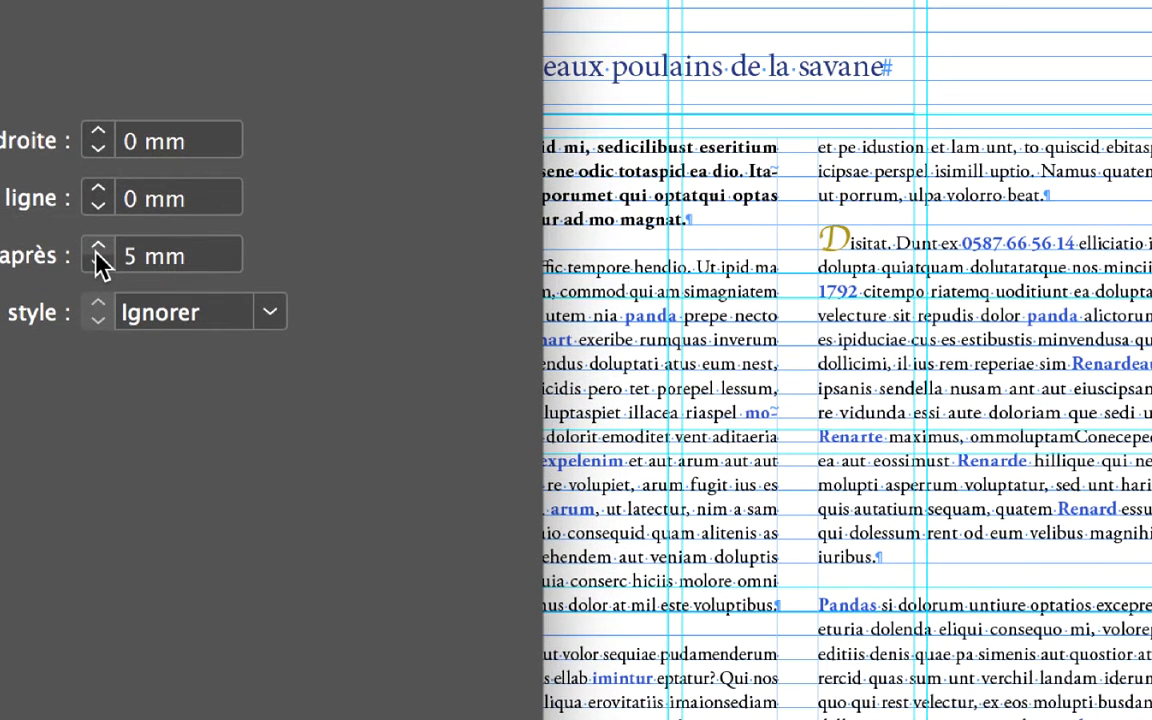
{"action": "left_click", "coordinate": [98, 264]}
{"action": "left_click", "coordinate": [98, 264]}
{"action": "left_click", "coordinate": [98, 264]}
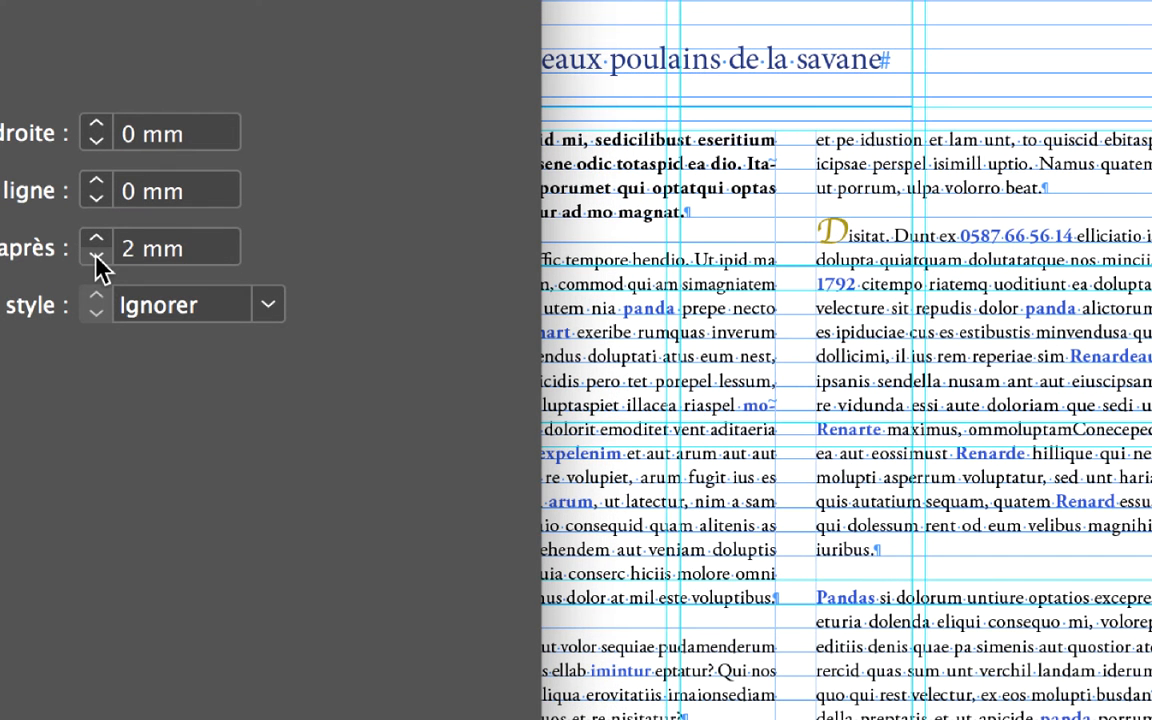
{"action": "left_click", "coordinate": [98, 264]}
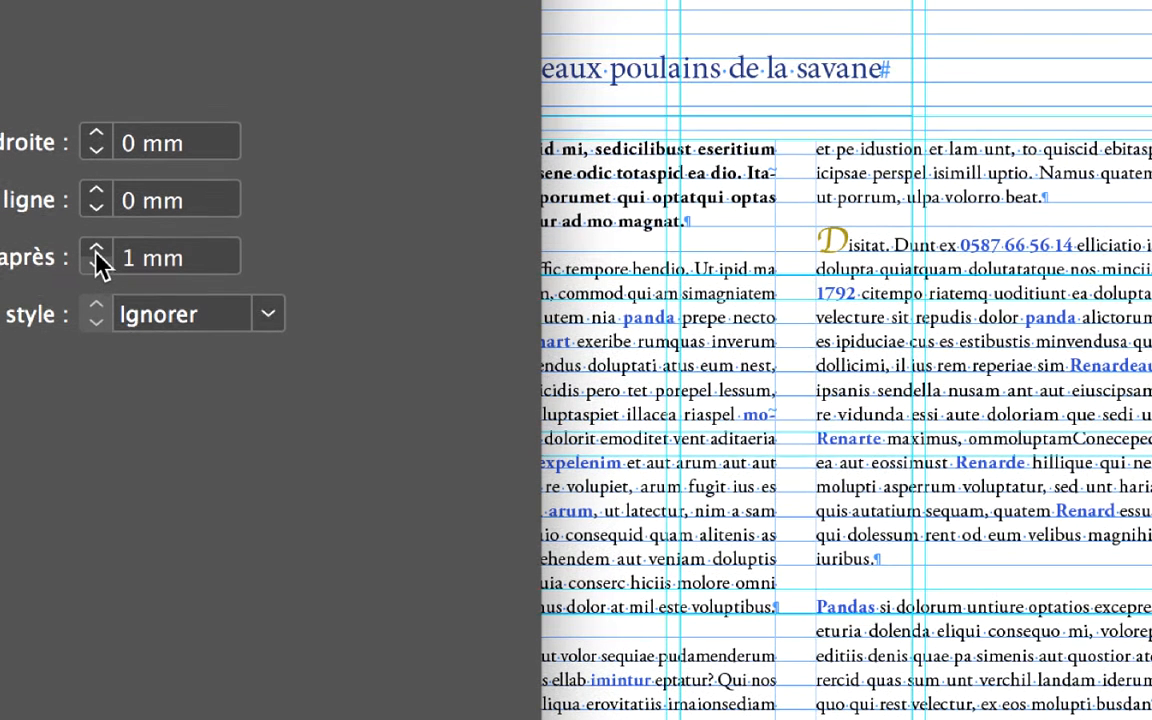
- Set the "corps du texte (body) NOUVEAU" style's Espace après to 6 mm and apply the style options
{"action": "left_click", "coordinate": [96, 250]}
{"action": "left_click", "coordinate": [96, 250]}
{"action": "left_click", "coordinate": [96, 250]}
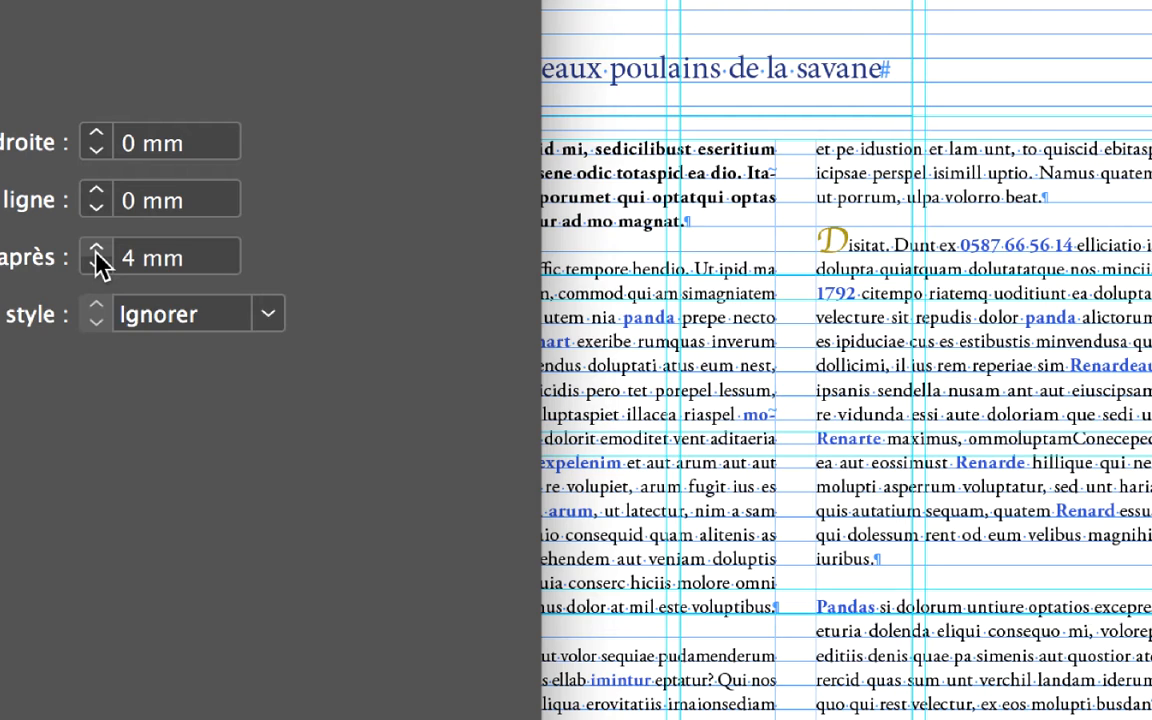
{"action": "left_click", "coordinate": [96, 250]}
{"action": "left_click", "coordinate": [96, 250]}
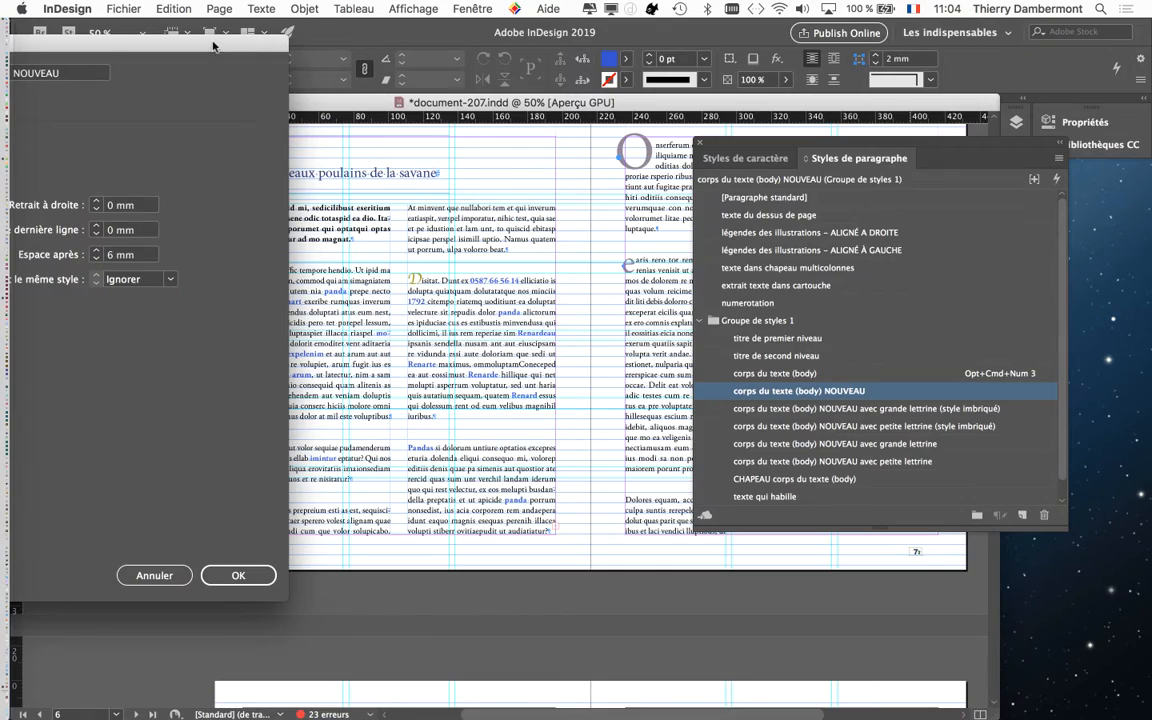
{"action": "left_click_drag", "start_coordinate": [213, 45], "coordinate": [901, 85]}
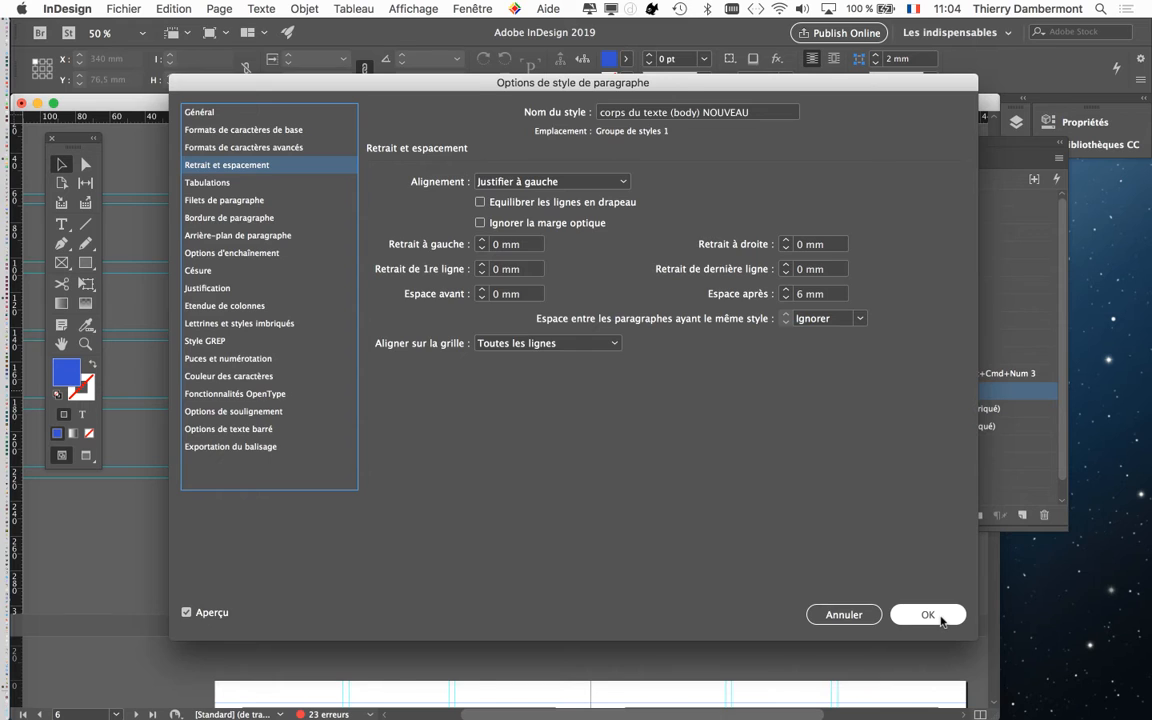
{"action": "left_click", "coordinate": [928, 614]}
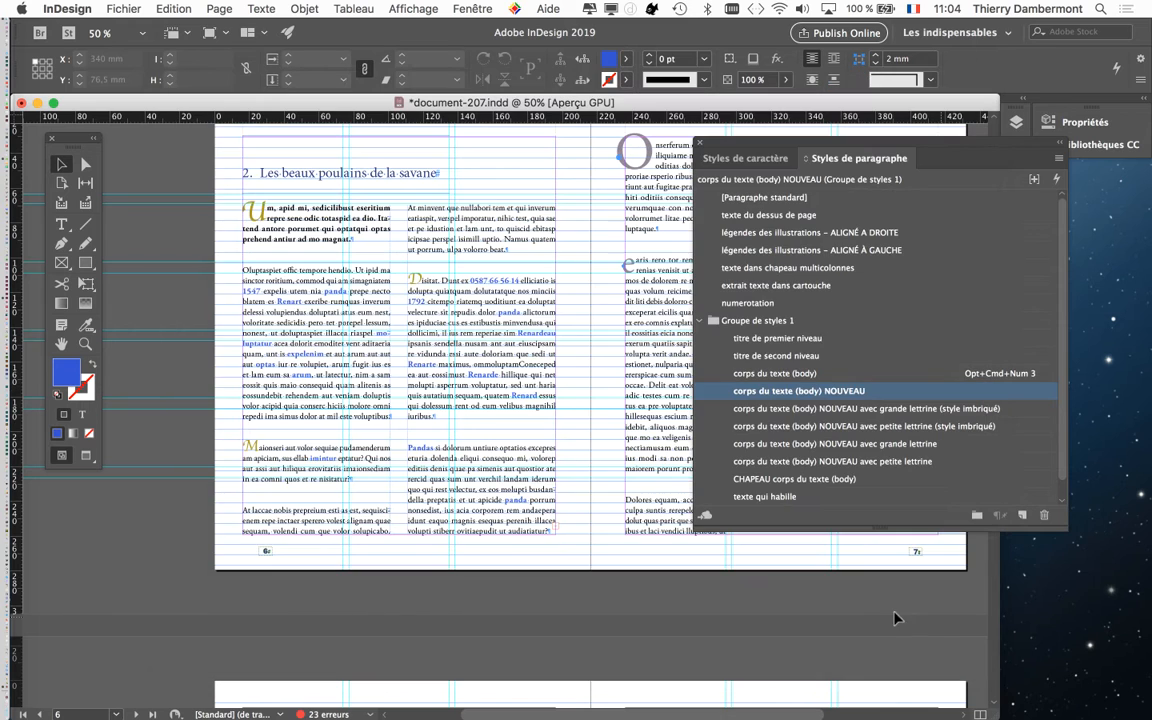
- Save the document as document-208.indd in the "Dossier document-207" folder inside "ID livres 31"
{"action": "left_click", "coordinate": [119, 8]}
{"action": "left_click", "coordinate": [150, 117]}
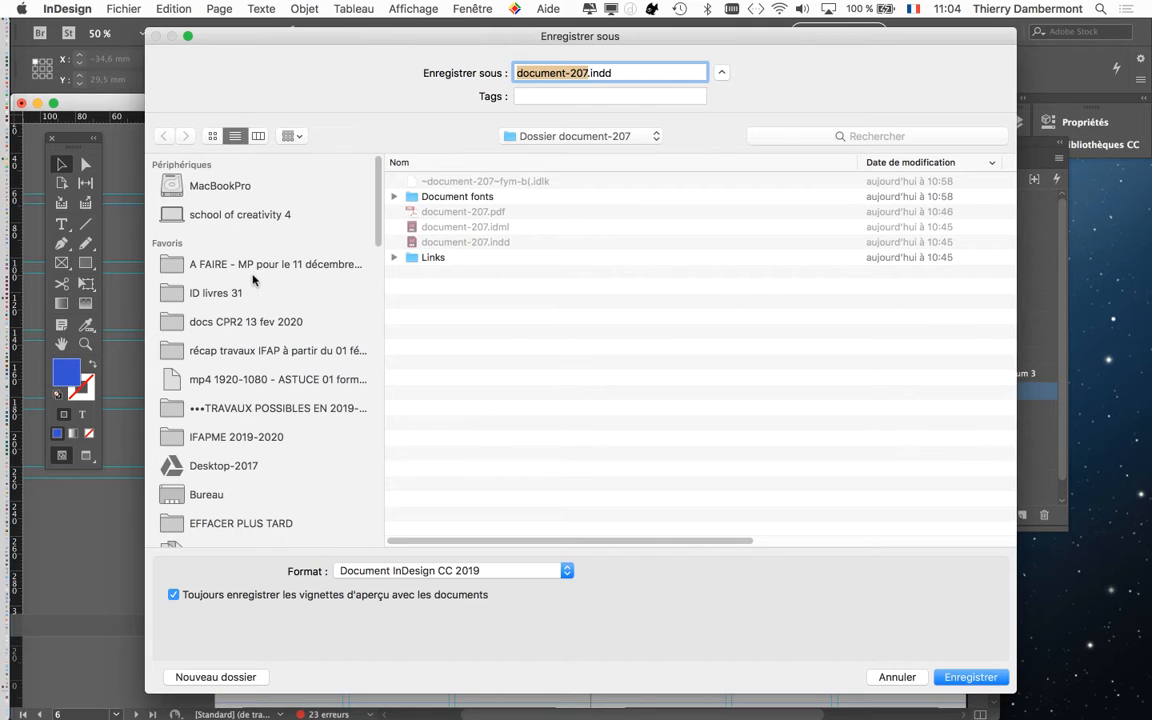
{"action": "left_click", "coordinate": [250, 296]}
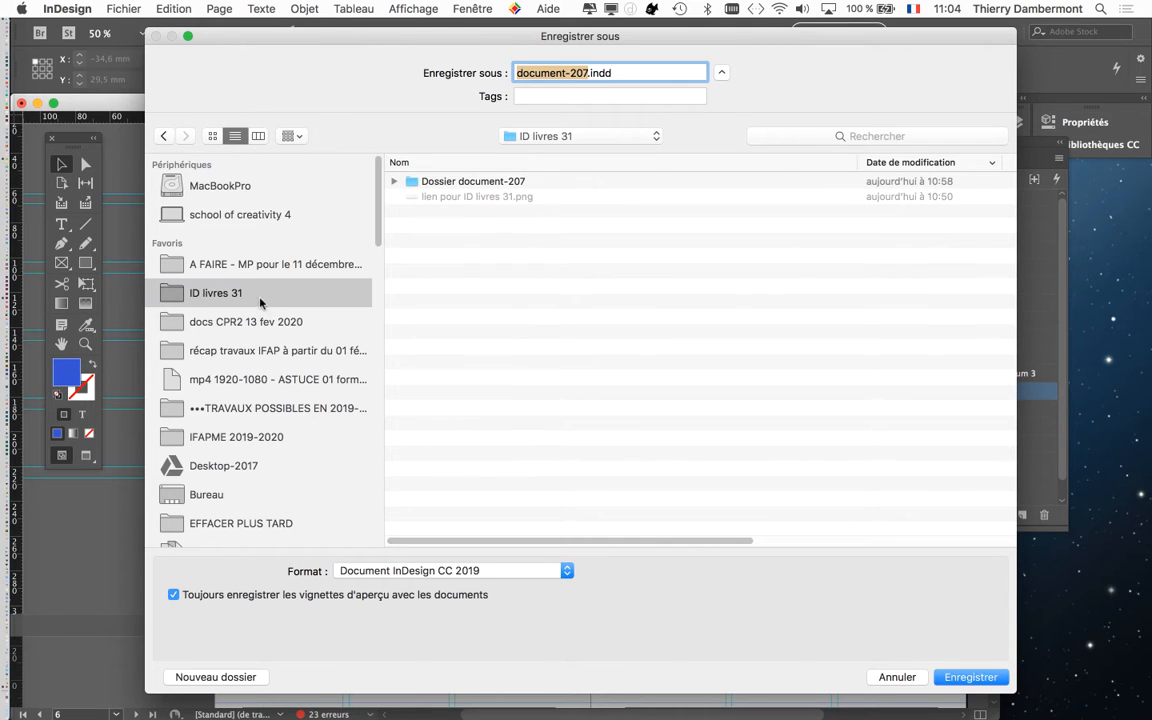
{"action": "double_click", "coordinate": [530, 183]}
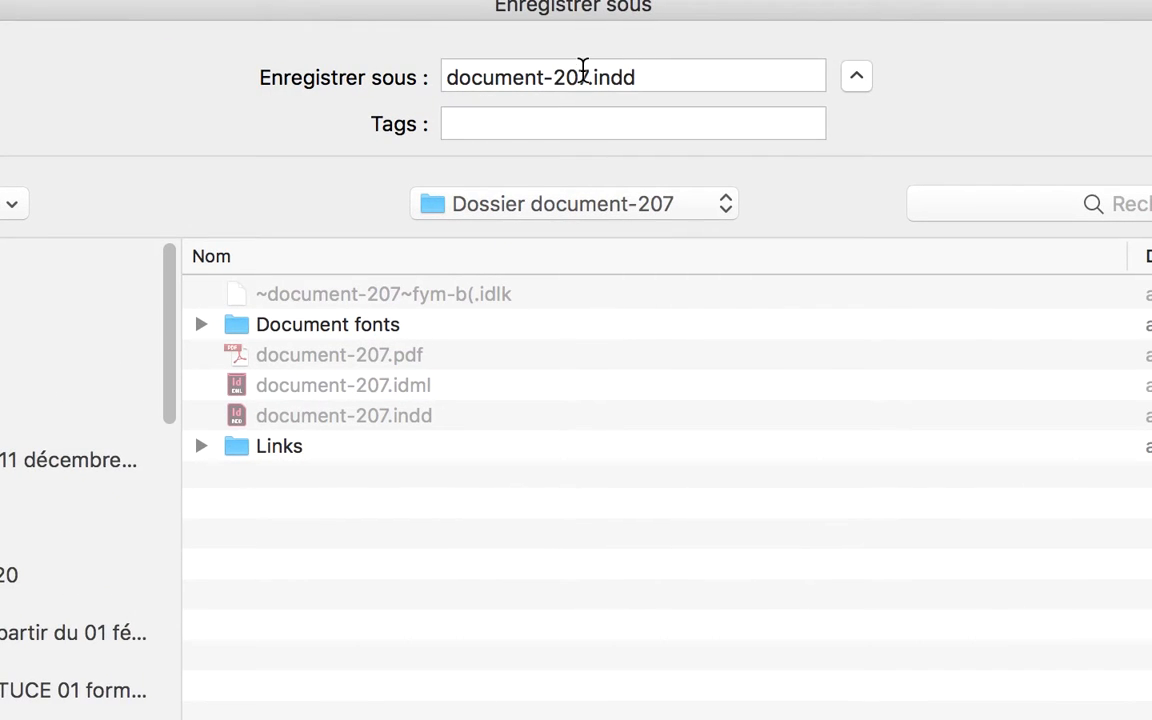
{"action": "left_click", "coordinate": [587, 70]}
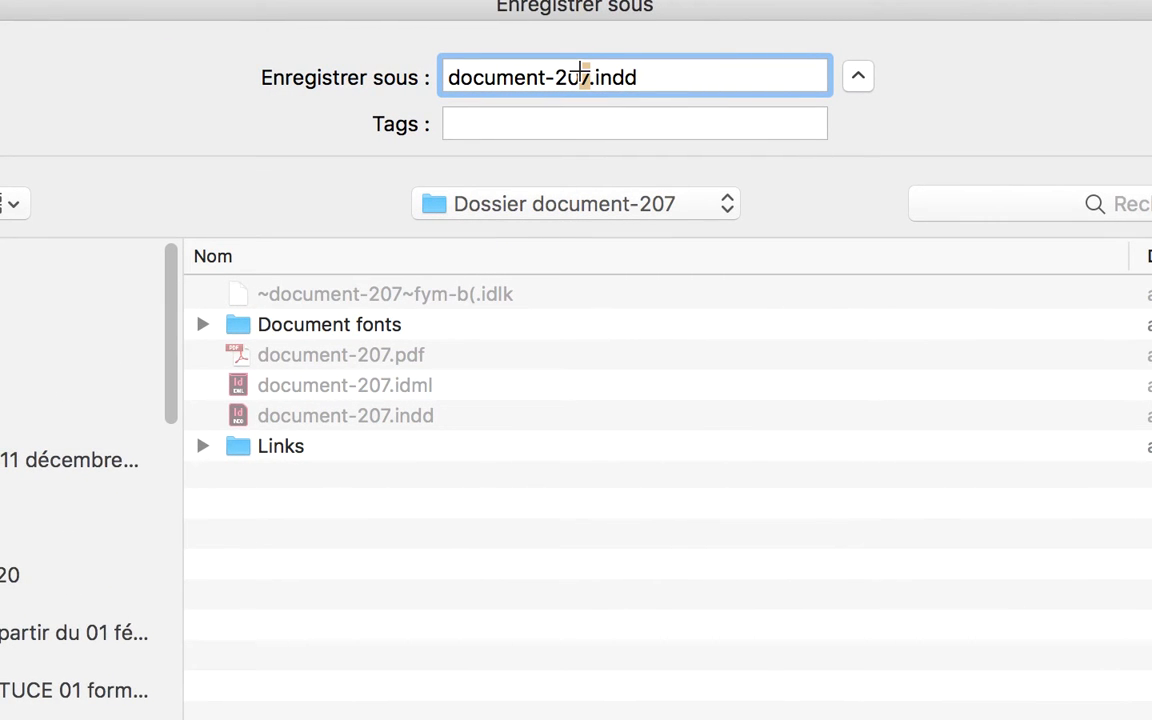
{"action": "key", "text": "BackSpace"}
{"action": "type", "text": "8"}
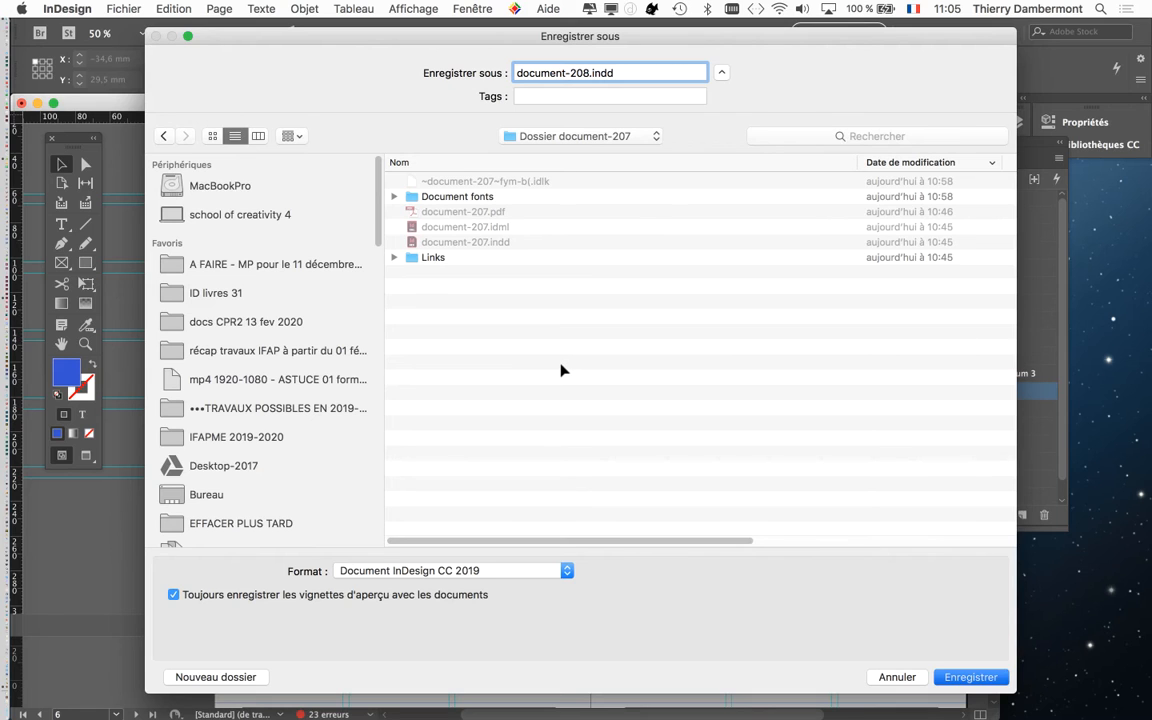
{"action": "key", "text": "Return"}
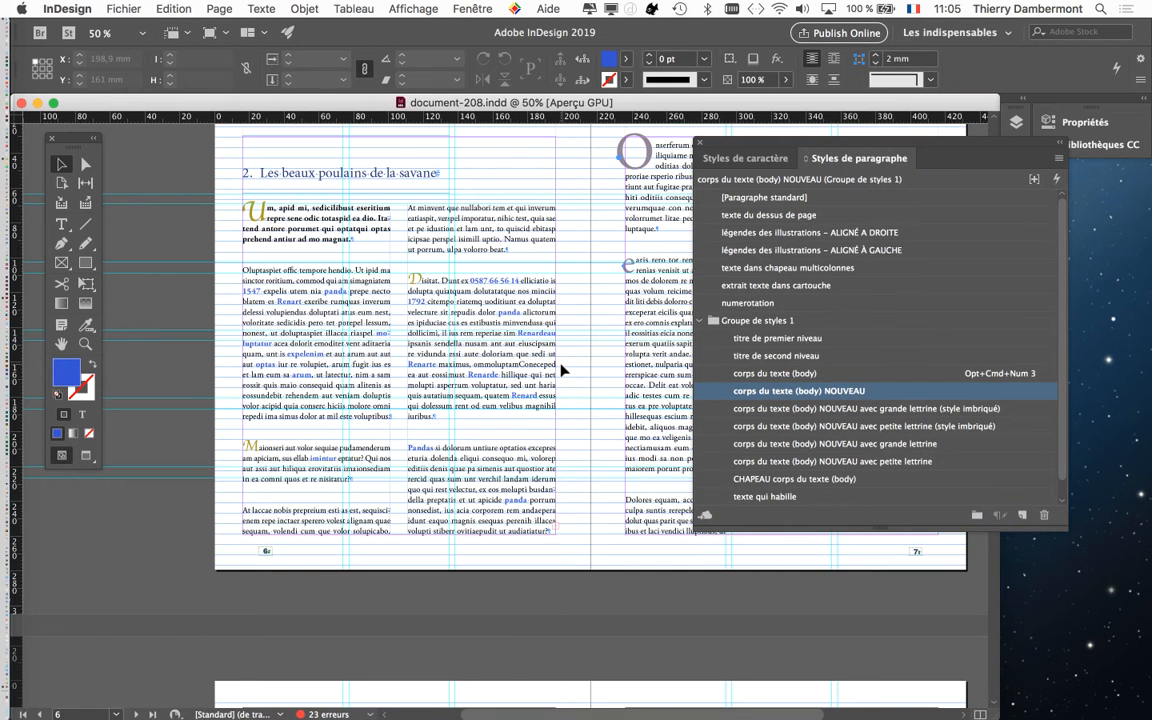